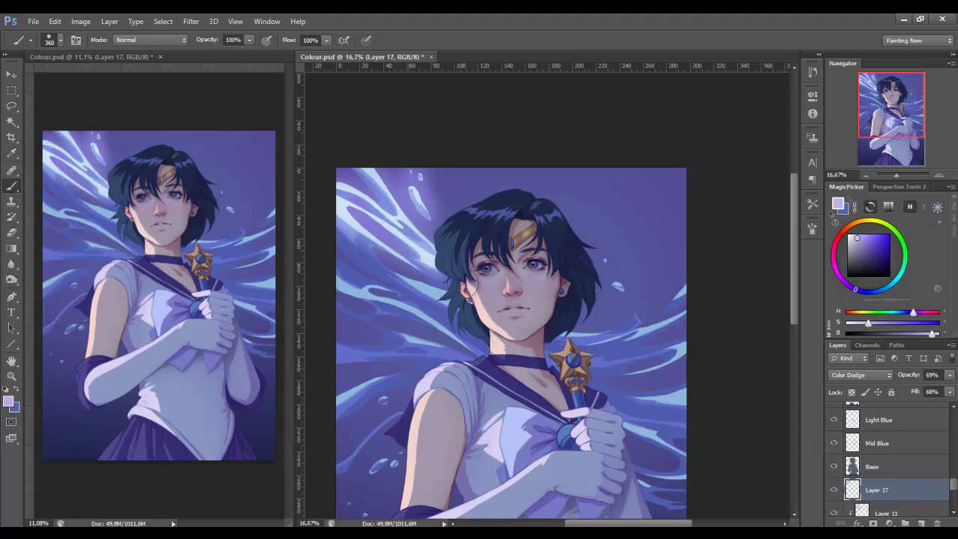
Paint light lavender glow strokes across the water wings on both sides of the figure on the Color Dodge layer
drag(371, 262, 449, 310)
right_click(454, 187)
key(Escape)
mouse_move(602, 288)
mouse_down()
mouse_move(601, 348)
mouse_move(606, 323)
mouse_move(346, 287)
mouse_move(448, 329)
mouse_move(445, 341)
mouse_move(678, 347)
mouse_move(658, 404)
mouse_up()
scroll(509, 300, down, 3)
mouse_move(674, 330)
mouse_down()
mouse_move(375, 254)
mouse_move(359, 307)
mouse_move(382, 374)
mouse_up()
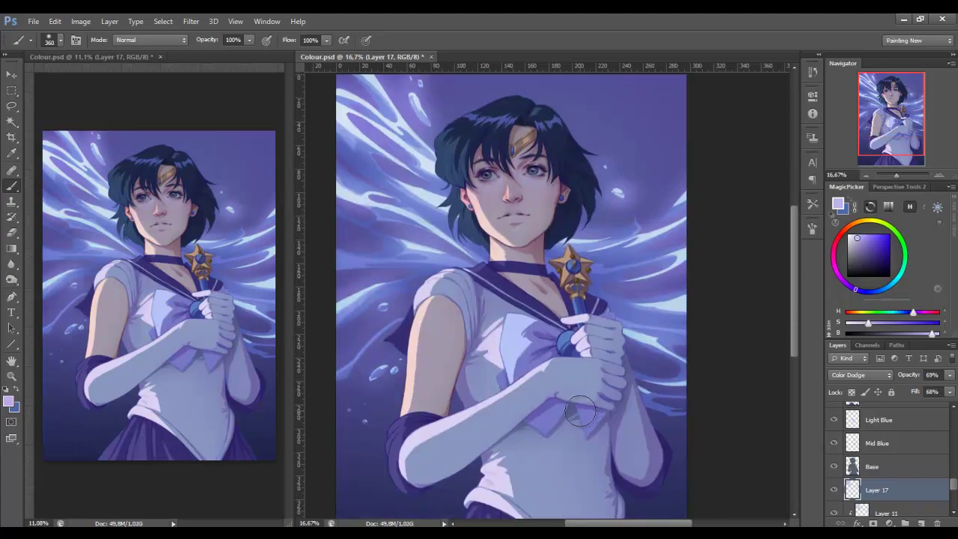
Shift the hue and saturation of the Color Dodge glow layer toward a more vivid blue
key(ctrl+u)
drag(696, 415, 712, 417)
drag(674, 449, 678, 449)
key(Return)
key(e)
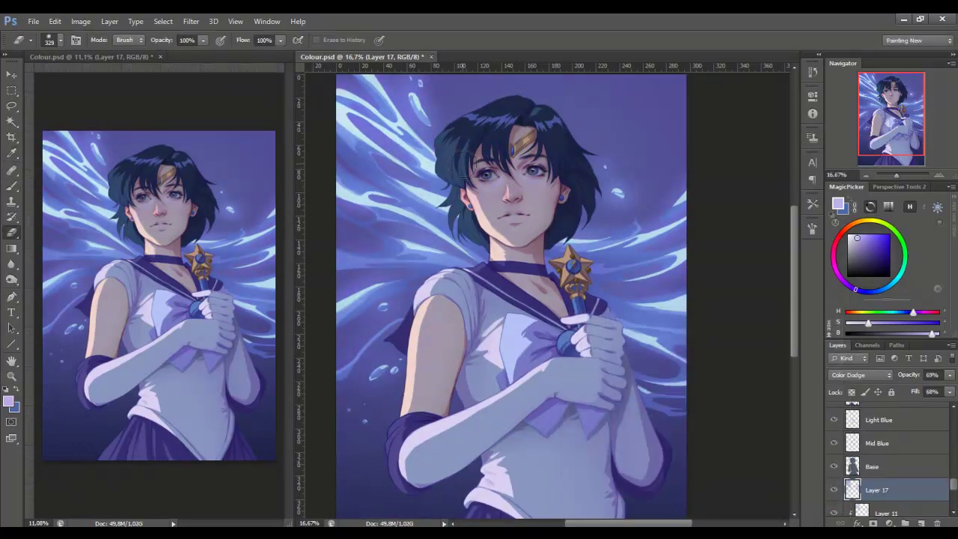
Add a Hue/Saturation adjustment above the background layers with hue -23 and saturation +13
click(812, 96)
click(719, 120)
drag(737, 168, 717, 173)
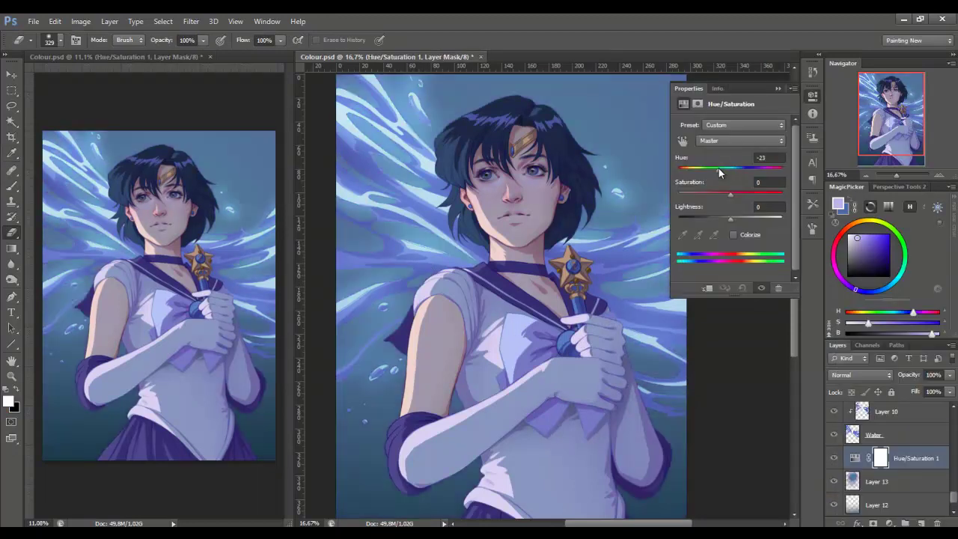
drag(730, 216, 724, 221)
drag(721, 169, 719, 168)
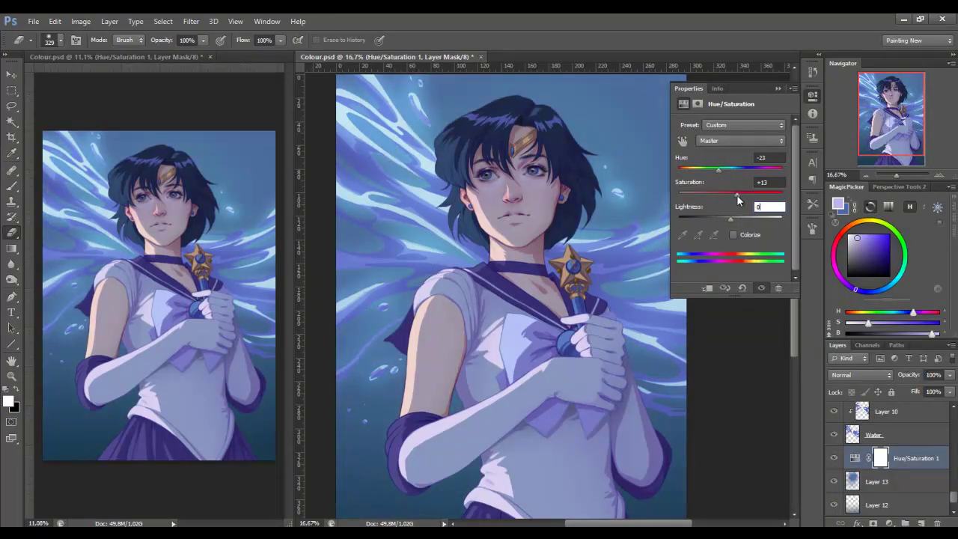
key(Return)
Paint light blue Overlay light on the bow, sleeve, gloves and torso with a 288 px brush on Layer 21
scroll(783, 263, up, 2)
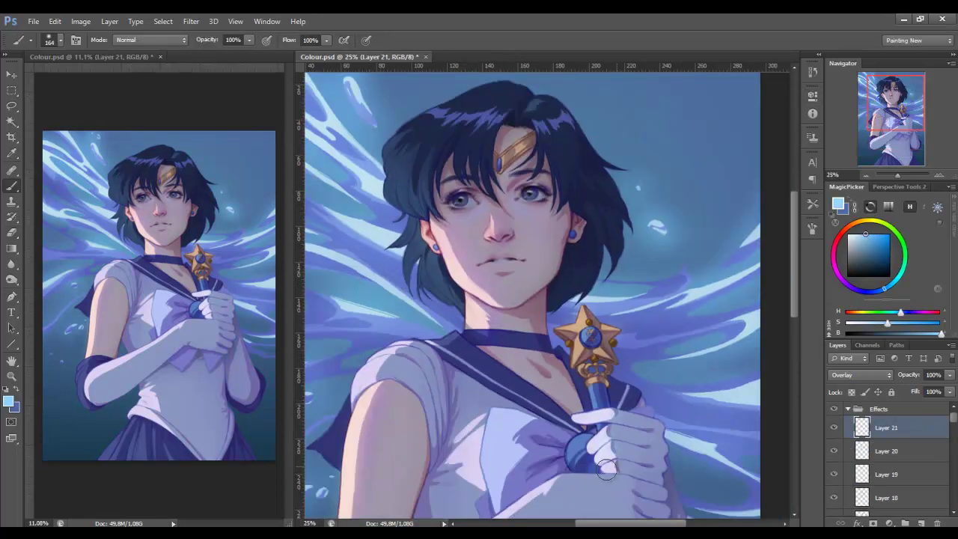
right_click(598, 457)
drag(622, 294, 637, 294)
key(Return)
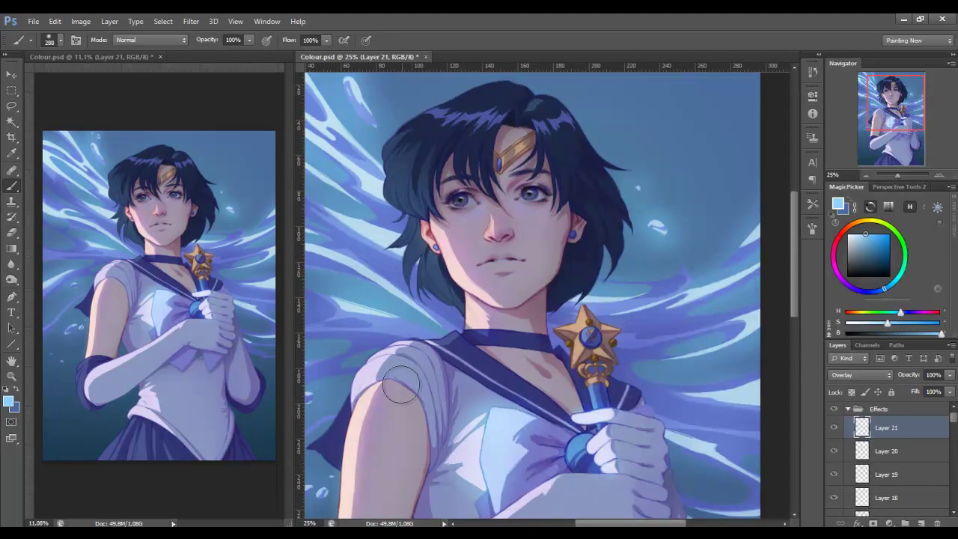
scroll(524, 336, down, 2)
scroll(524, 315, down, 4)
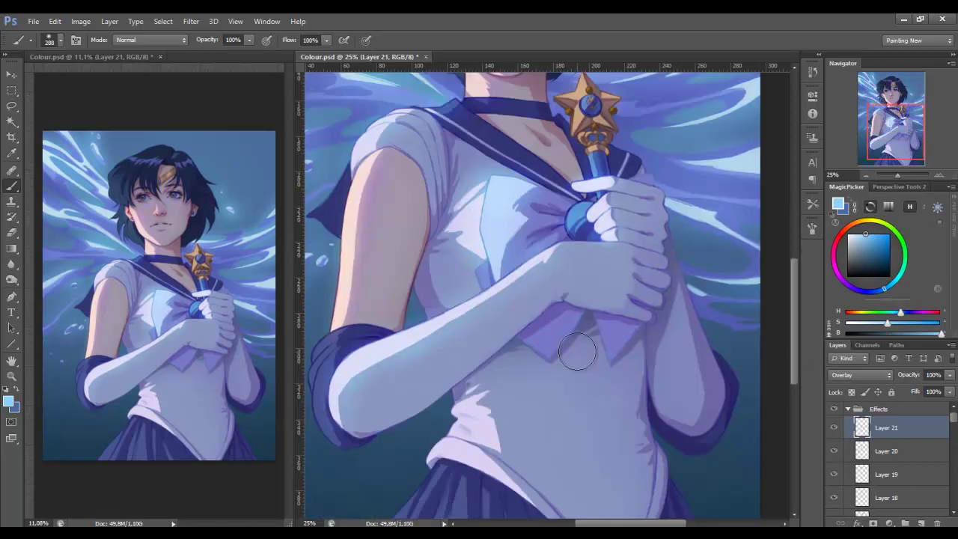
scroll(472, 389, down, 3)
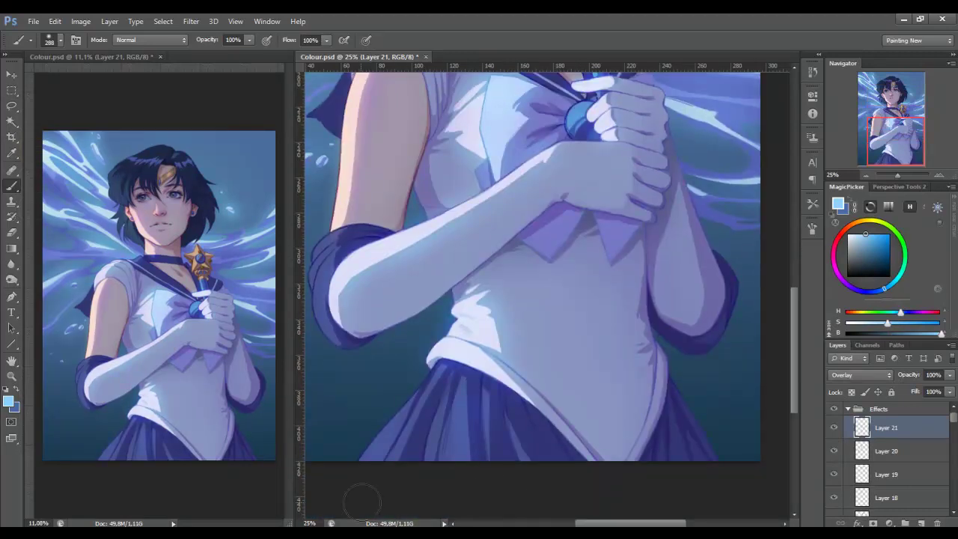
Paint light blue Overlay colour over the skirt and the hair on the left side of the head
scroll(715, 408, up, 10)
scroll(599, 300, left, 1)
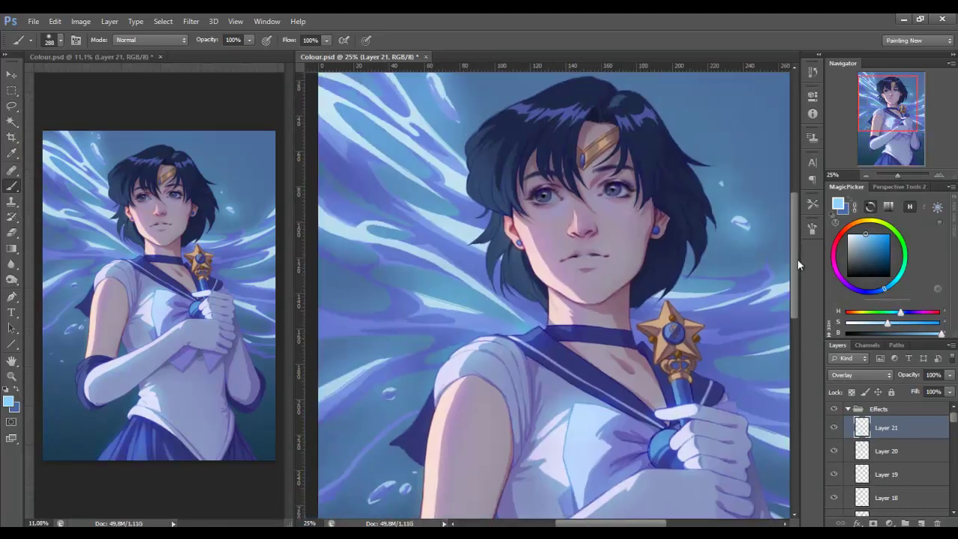
scroll(524, 262, down, 5)
scroll(492, 204, up, 5)
drag(492, 204, 524, 360)
drag(494, 146, 517, 161)
drag(588, 225, 539, 193)
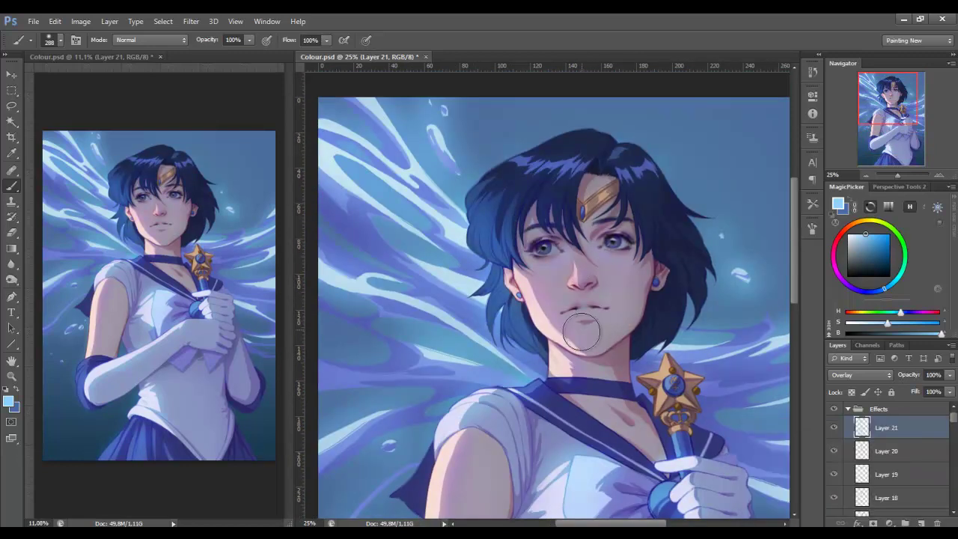
Tint the tiara gem blue with a 77 px brush and lower the opacity of Layer 21
key(e)
key(b)
right_click(628, 233)
drag(797, 236, 796, 259)
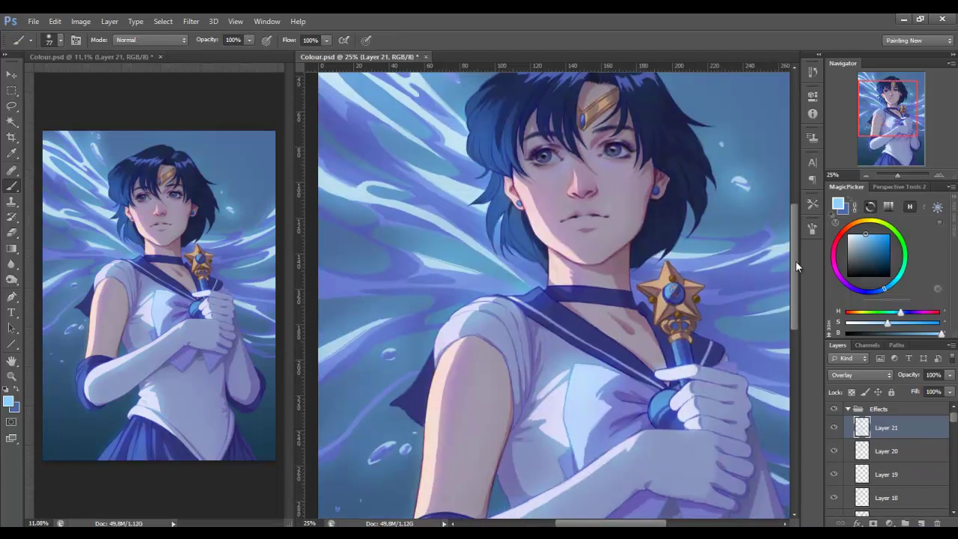
drag(949, 374, 923, 391)
Create an Overlay layer and paint a pale yellow glow over the star wand and tiara with a 137 px brush
click(907, 523)
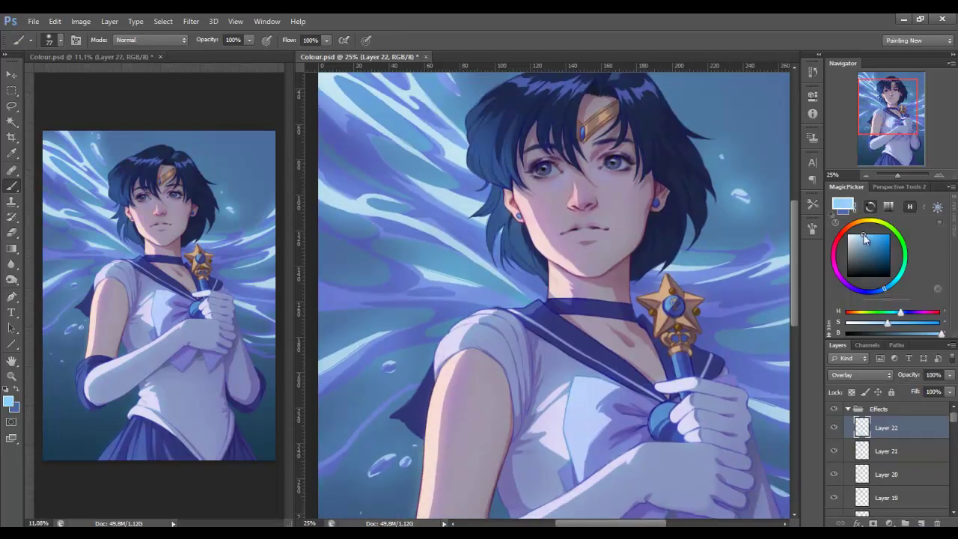
alt+click(671, 303)
key(ctrl+plus)
right_click(591, 269)
drag(621, 274, 651, 274)
key(Return)
scroll(703, 280, up, 3)
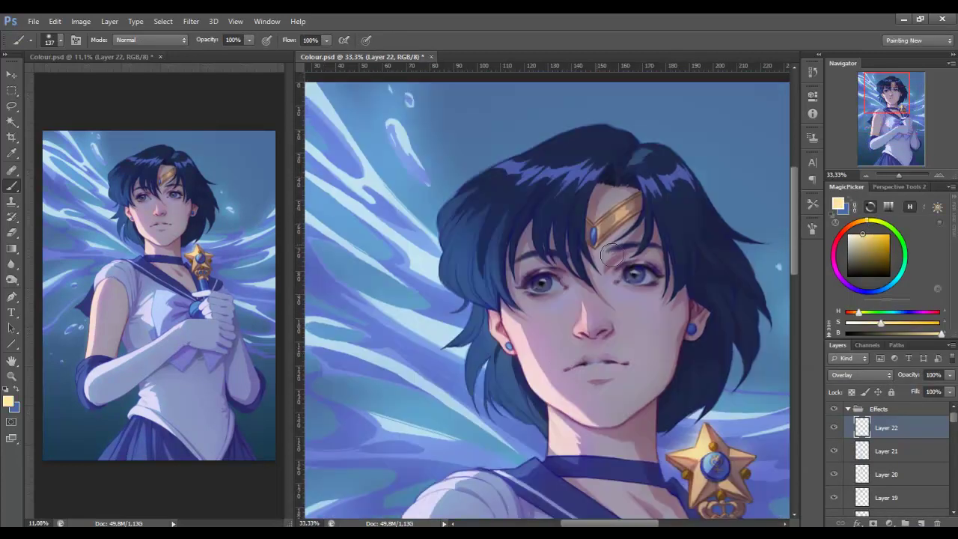
key(e)
key(ctrl+plus)
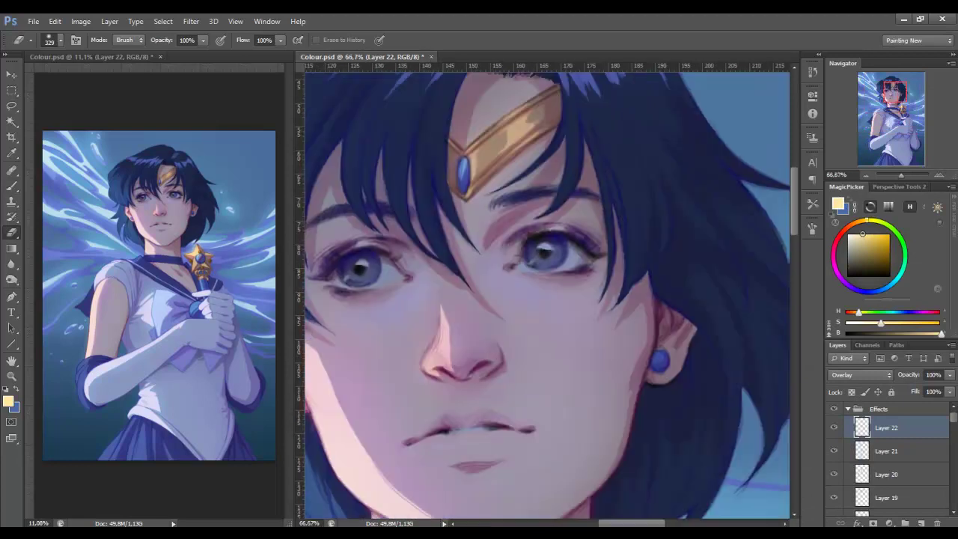
On a new layer above the Effects group, paint near-white highlights and blue accents on the eyes, earrings and tiara gem with an 11 px brush
key(ctrl+shift+alt+n)
key(ctrl+plus)
key(b)
drag(723, 156, 605, 455)
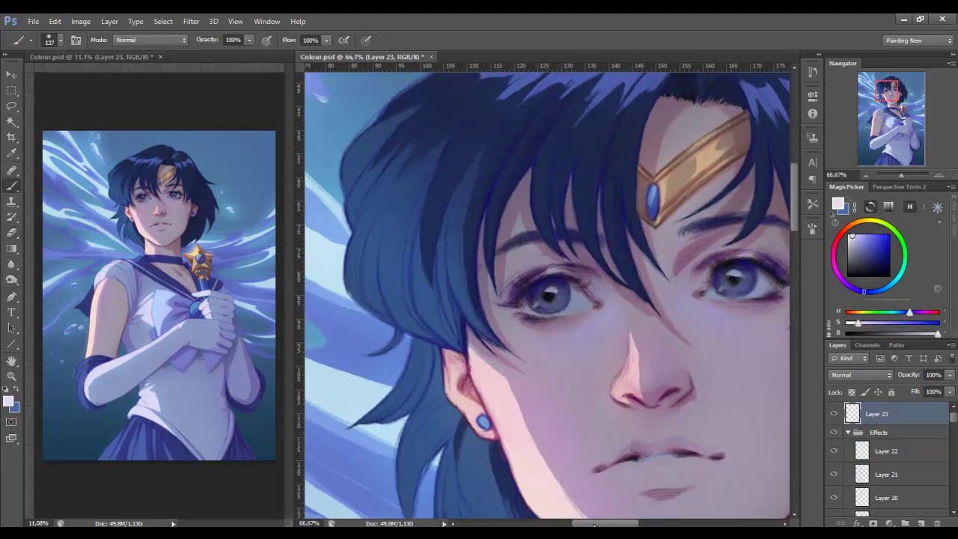
right_click(458, 266)
text(11)
key(Return)
drag(658, 419, 599, 389)
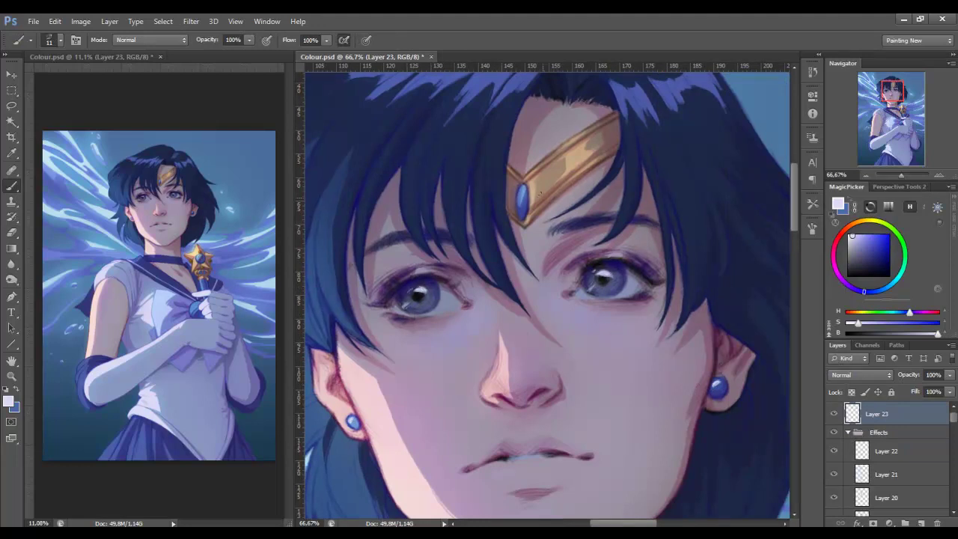
alt+click(524, 243)
scroll(794, 216, down, 1)
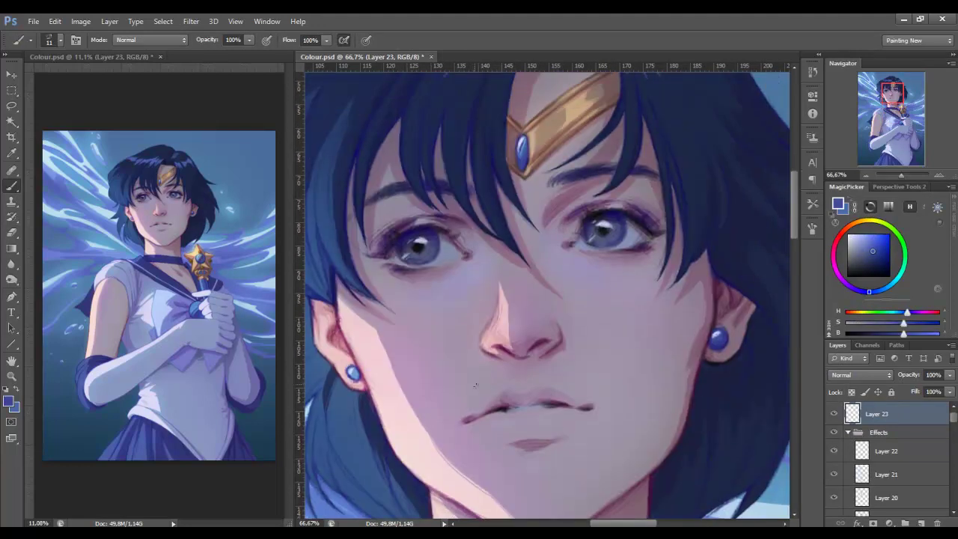
Create another layer and draw fine dark blue strands along the left fringe with the 6 px HB brush
scroll(795, 210, up, 1)
key(ctrl+shift+alt+n)
alt+click(423, 217)
right_click(423, 217)
text(6)
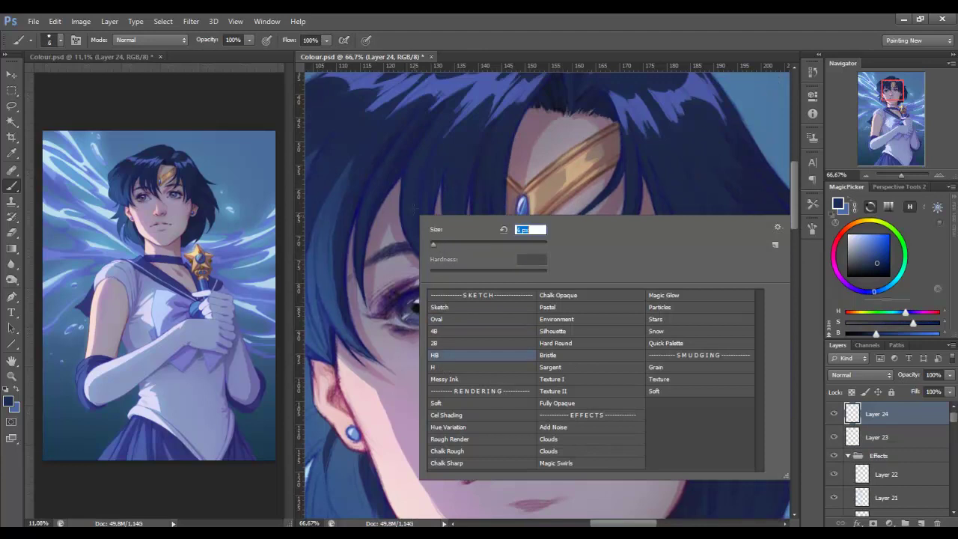
key(Return)
alt+click(336, 299)
drag(474, 255, 485, 287)
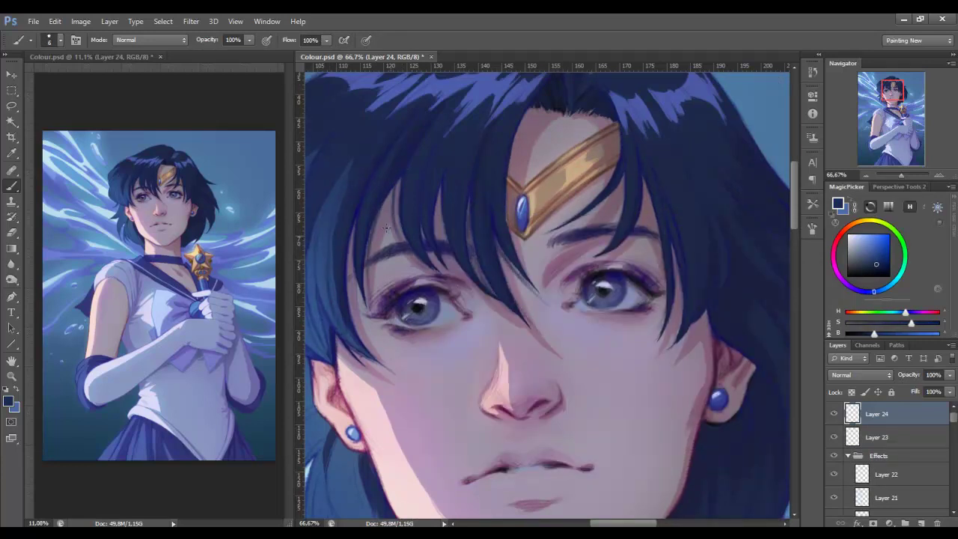
drag(351, 261, 353, 240)
Draw fine dark strands through the fringe and along the outer hair edge on the right side of the face
drag(608, 198, 483, 199)
mouse_move(488, 132)
mouse_down()
mouse_move(483, 193)
mouse_move(515, 226)
mouse_up()
alt+click(633, 226)
drag(524, 187, 554, 323)
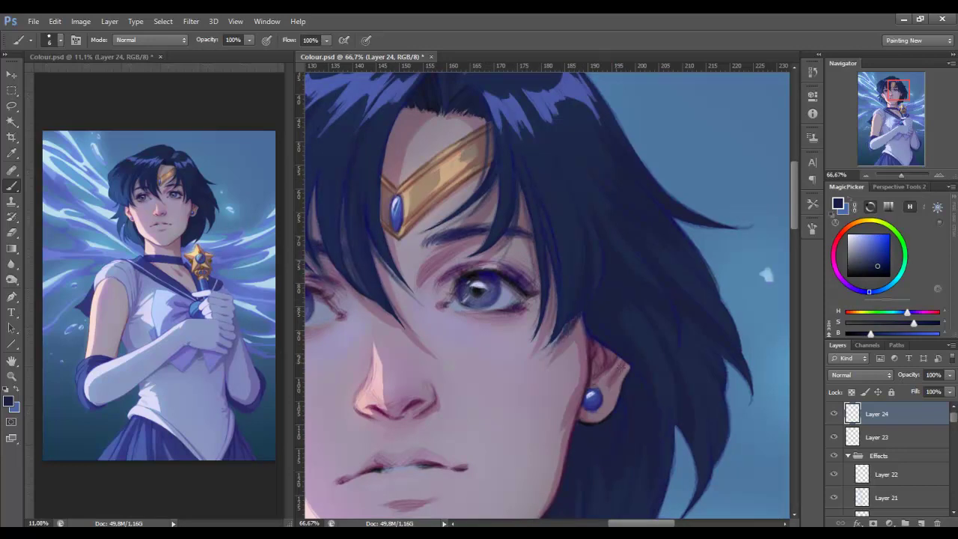
scroll(765, 347, down, 3)
drag(687, 310, 684, 336)
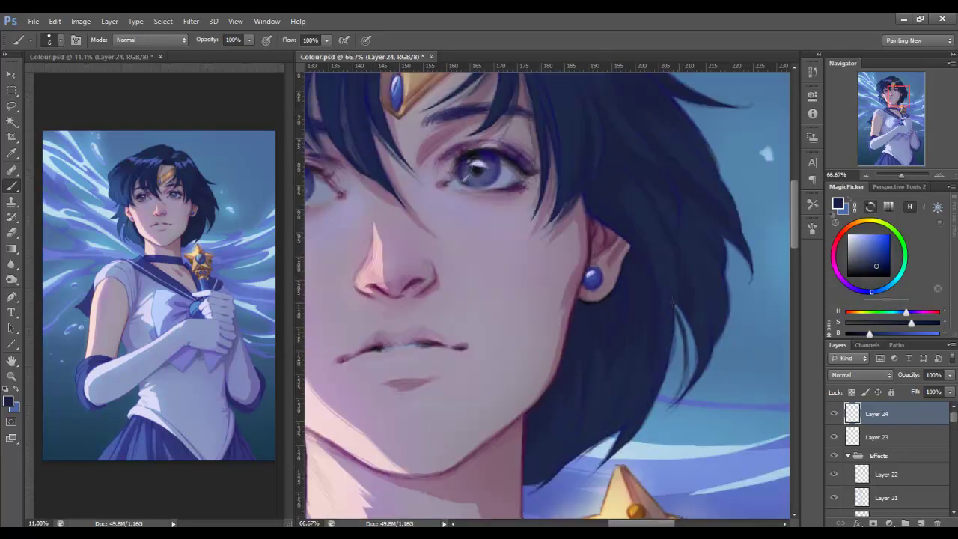
Draw thin flyaway strands along the crown and left outer edge of the hair using blues sampled from the hair
drag(599, 225, 381, 378)
drag(518, 256, 952, 369)
drag(588, 487, 707, 490)
alt+click(468, 490)
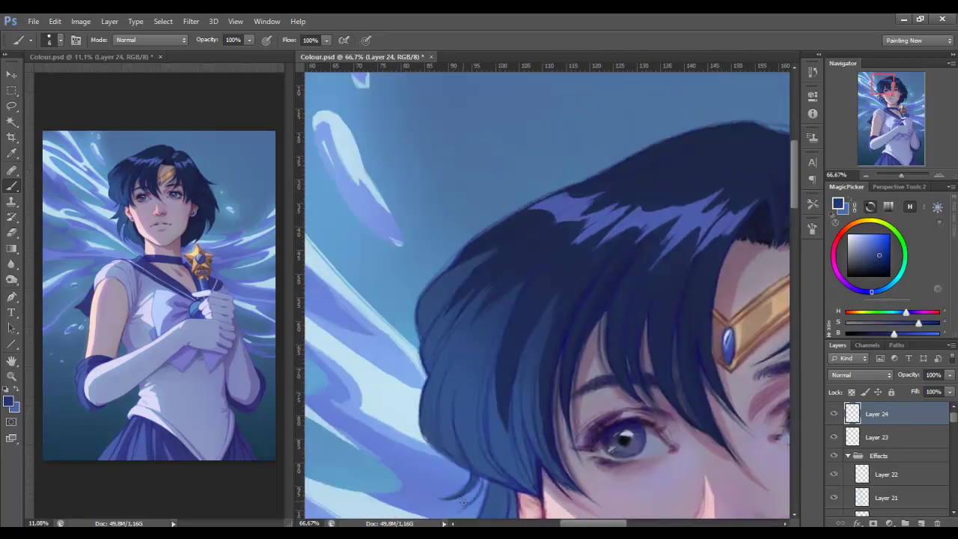
drag(418, 412, 452, 470)
alt+click(591, 187)
drag(580, 181, 461, 247)
drag(767, 258, 572, 240)
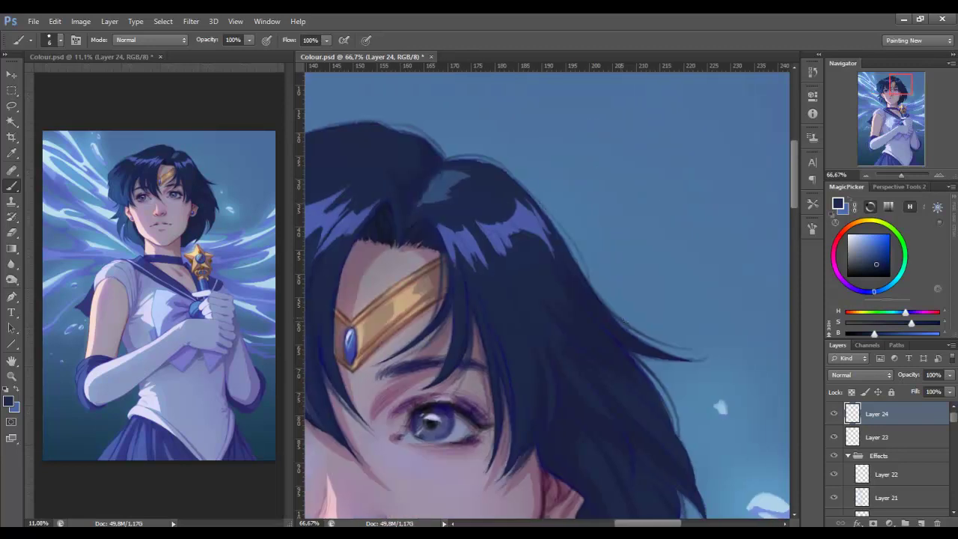
drag(896, 83, 886, 98)
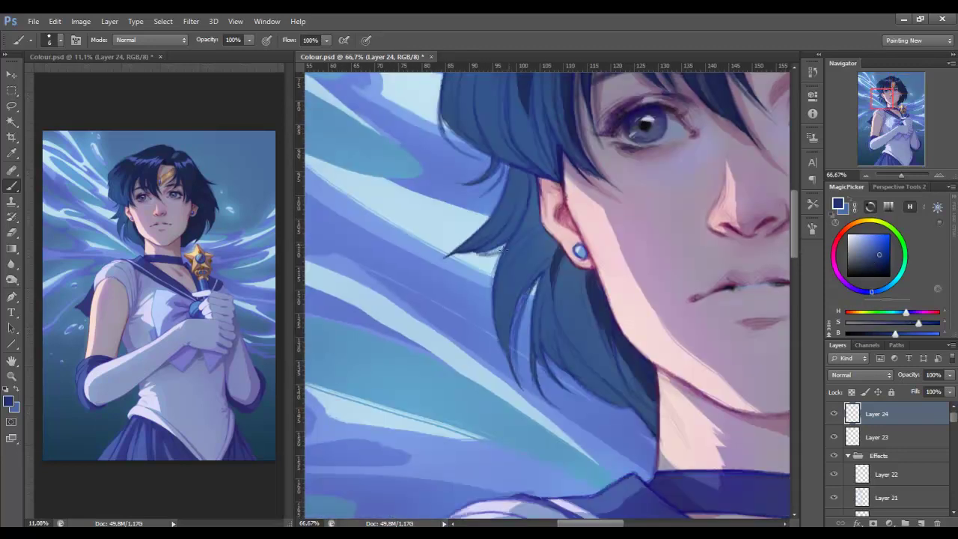
On a new Lighten layer, paint a soft blue haze over the hair with an 825 px brush and reduce its lightness
click(905, 523)
key(ctrl+minus)
key(ctrl+minus)
key(ctrl+minus)
click(861, 374)
click(861, 364)
right_click(591, 267)
drag(601, 292, 704, 299)
key(Return)
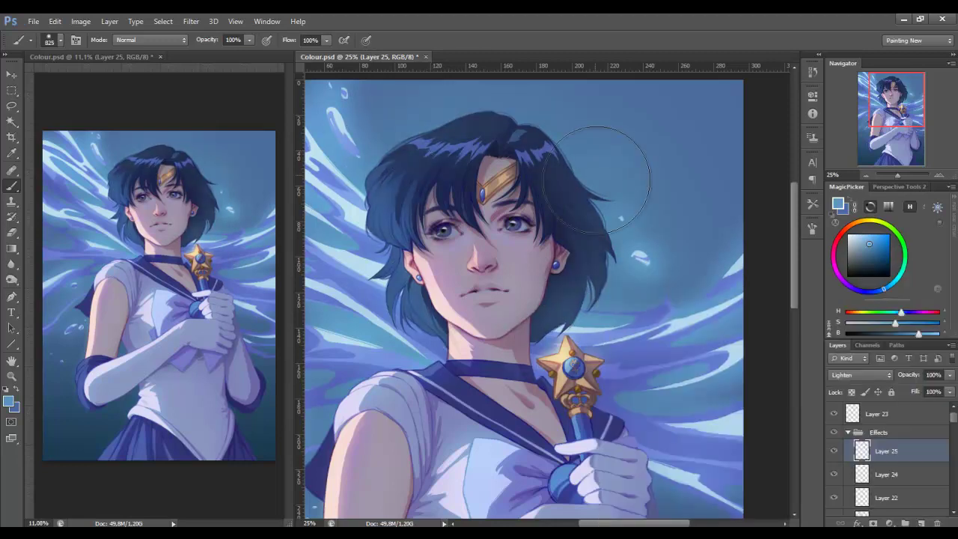
drag(486, 164, 588, 166)
scroll(794, 250, down, 4)
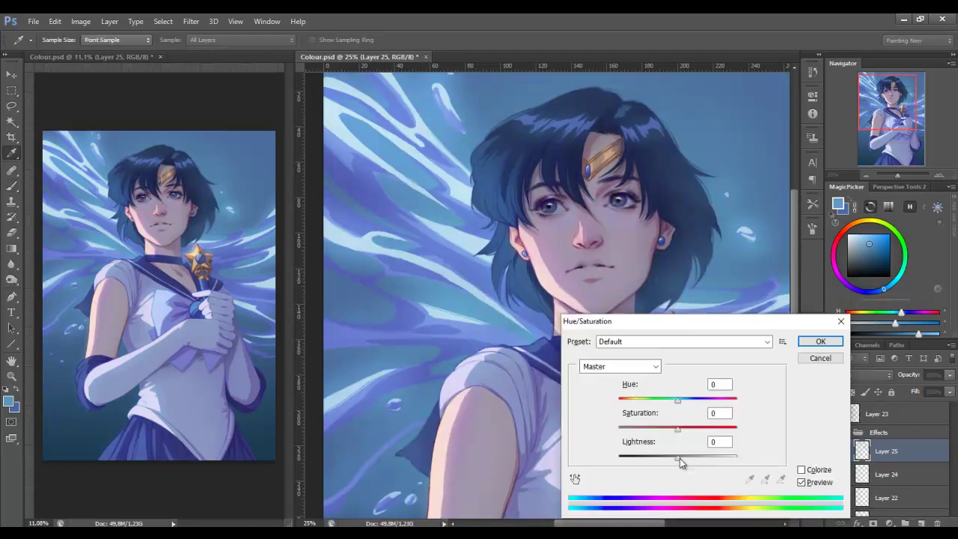
drag(679, 458, 661, 458)
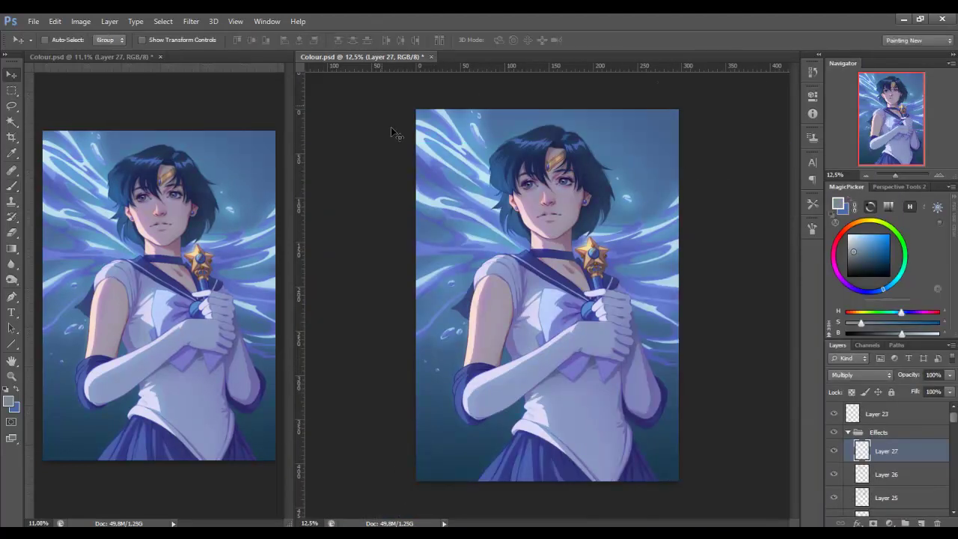
Darken the lower corners and side edges of the painting with a large grey-blue brush on the Multiply layer
key(b)
mouse_move(695, 496)
mouse_down()
mouse_move(534, 513)
mouse_move(738, 460)
mouse_up()
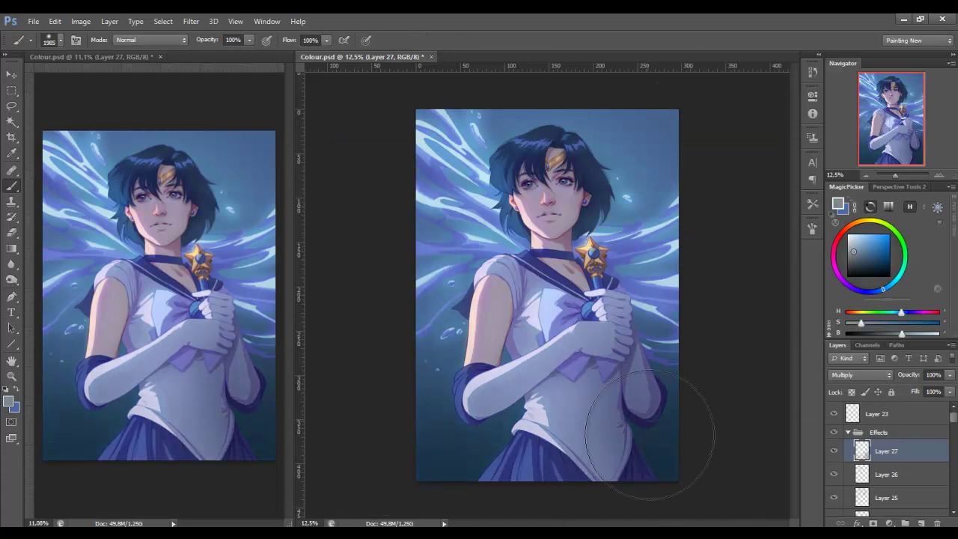
drag(393, 225, 371, 494)
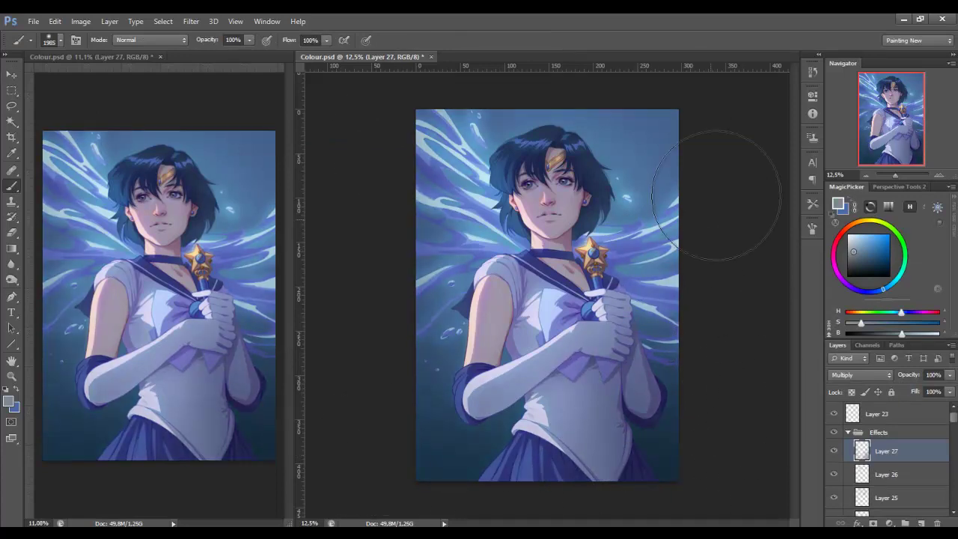
Add a Brightness/Contrast adjustment in the Effects group with brightness 26 and contrast 20
key(ctrl+alt+l)
key(ctrl+alt+b)
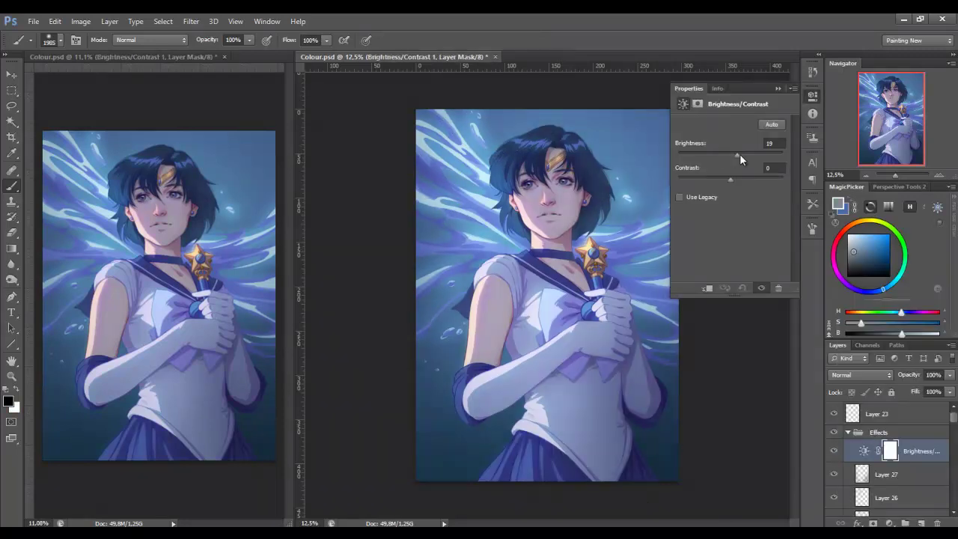
drag(728, 155, 730, 179)
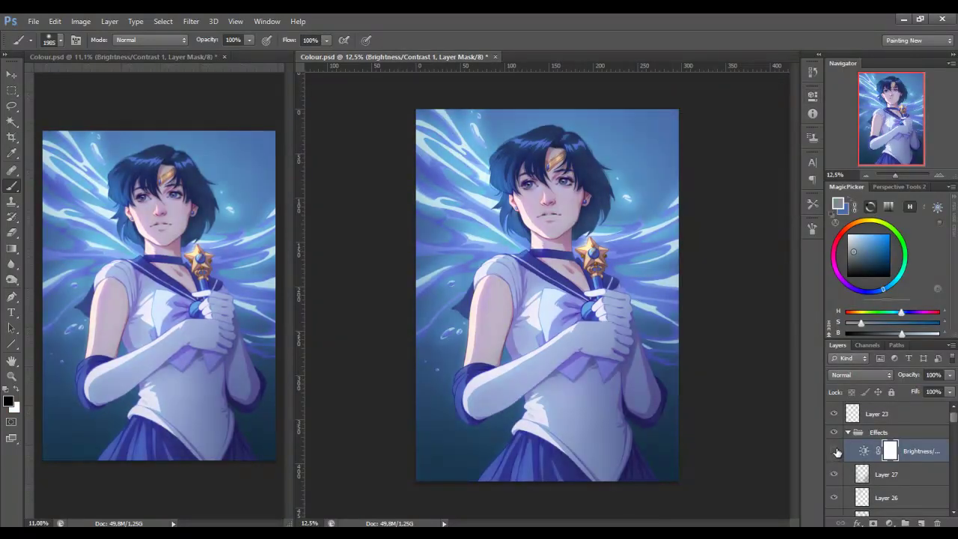
Add a Gradient Map adjustment above the Brightness/Contrast layer, try several preset gradients and apply one
key(ctrl+alt+g)
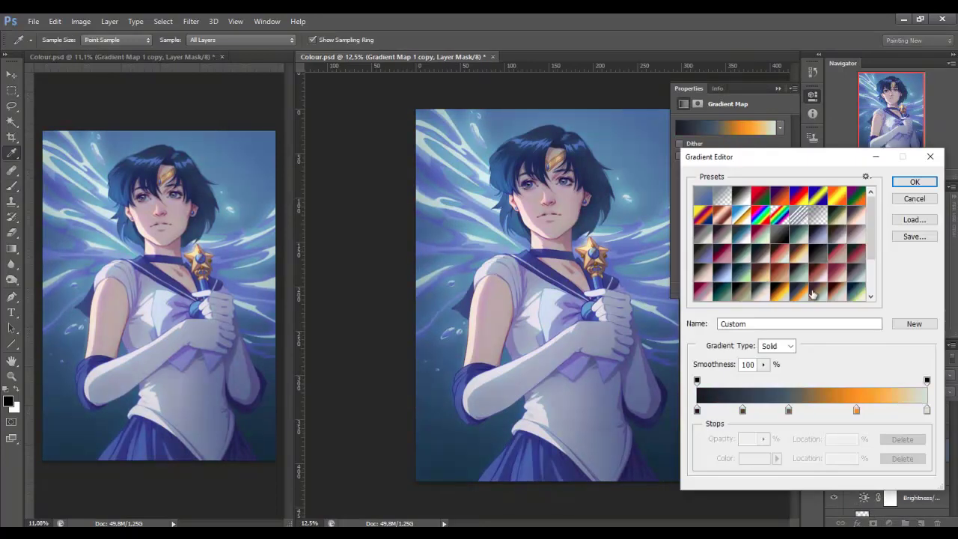
click(779, 277)
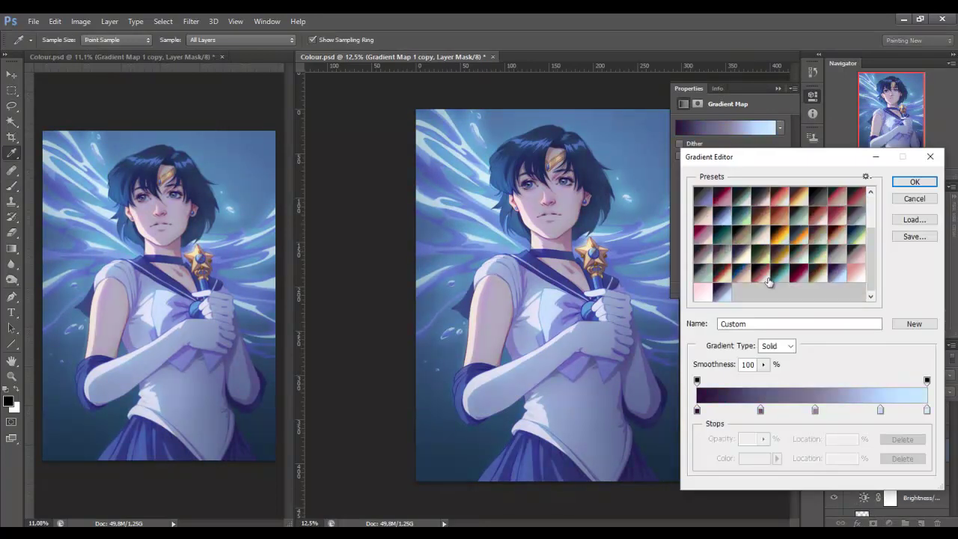
click(760, 258)
click(797, 277)
click(915, 182)
key(b)
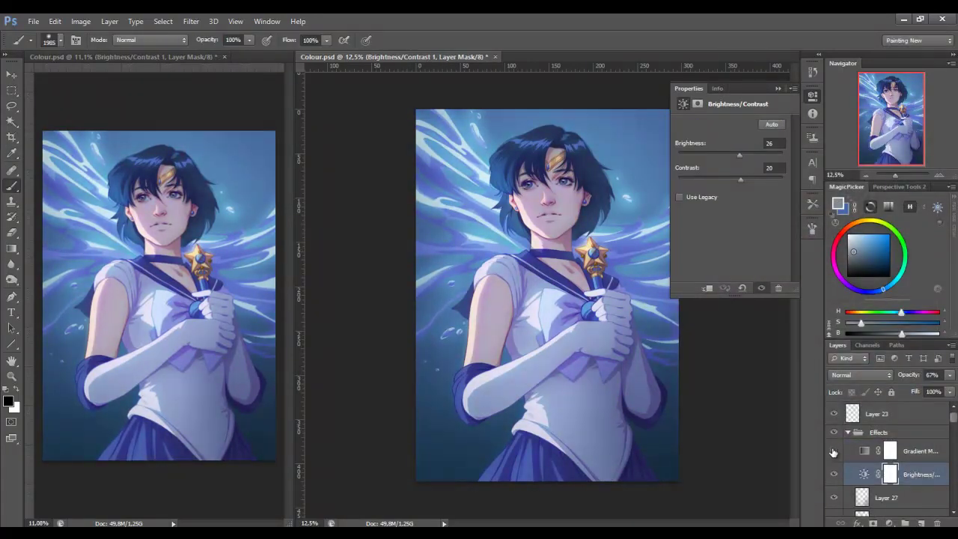
click(812, 95)
Bring the grey cloudy texture from 002.jpg into Colour.psd below the Water layer and fit it over the canvas
key(ctrl+plus)
drag(795, 239, 792, 256)
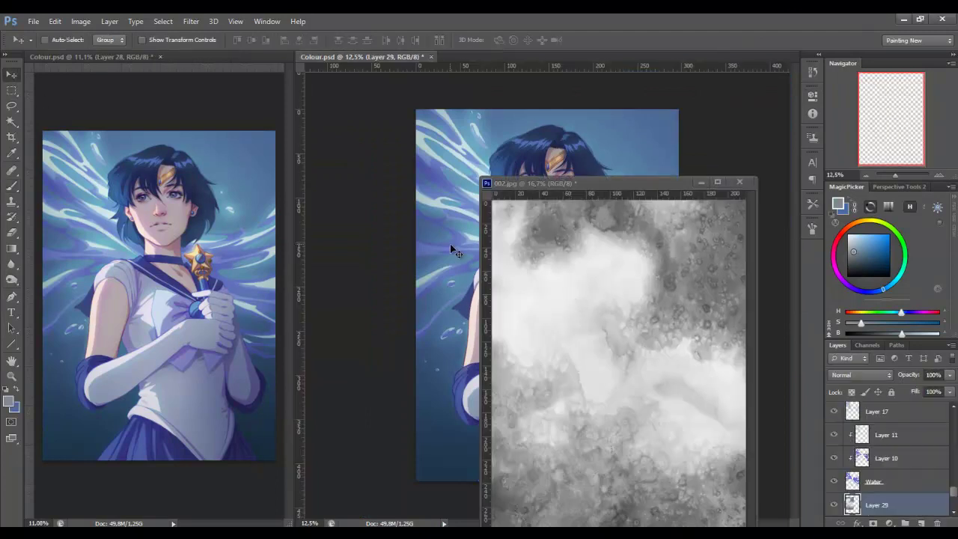
drag(452, 251, 567, 364)
key(ctrl+t)
key(Return)
Cycle through blend modes for the texture layer, set it to Overlay and lower its opacity
key(shift+plus)
key(shift+plus)
key(shift+plus)
key(shift+plus)
key(shift+plus)
key(shift+plus)
key(shift+plus)
key(shift+plus)
key(shift+plus)
key(shift+plus)
key(shift+plus)
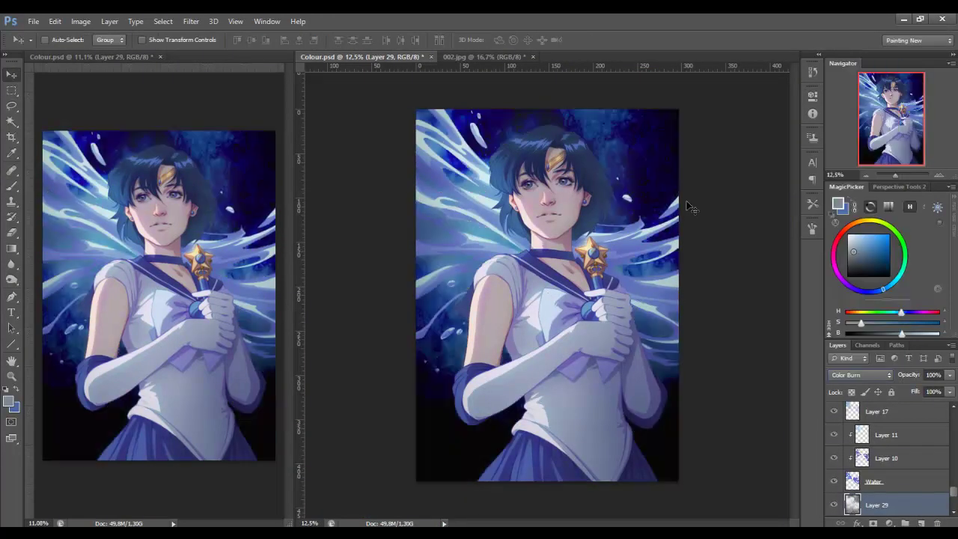
key(shift+plus)
key(ctrl+alt+f)
key(Return)
click(949, 391)
drag(949, 392, 905, 390)
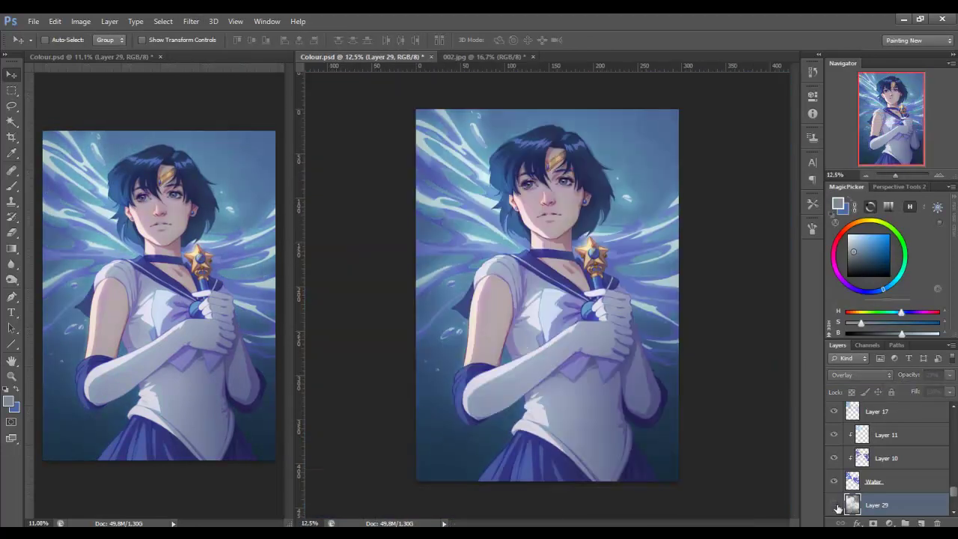